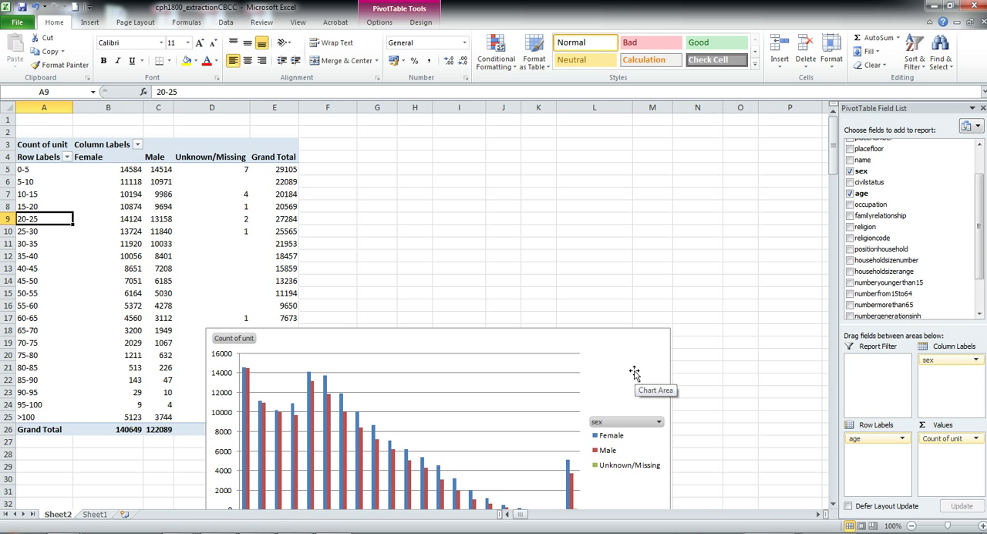
Move the pivot chart clear of the pivot table and filter the age rows to only the <0 and 0-5 groups.
{"action": "left_click_drag", "start_coordinate": [634, 373], "coordinate": [760, 269]}
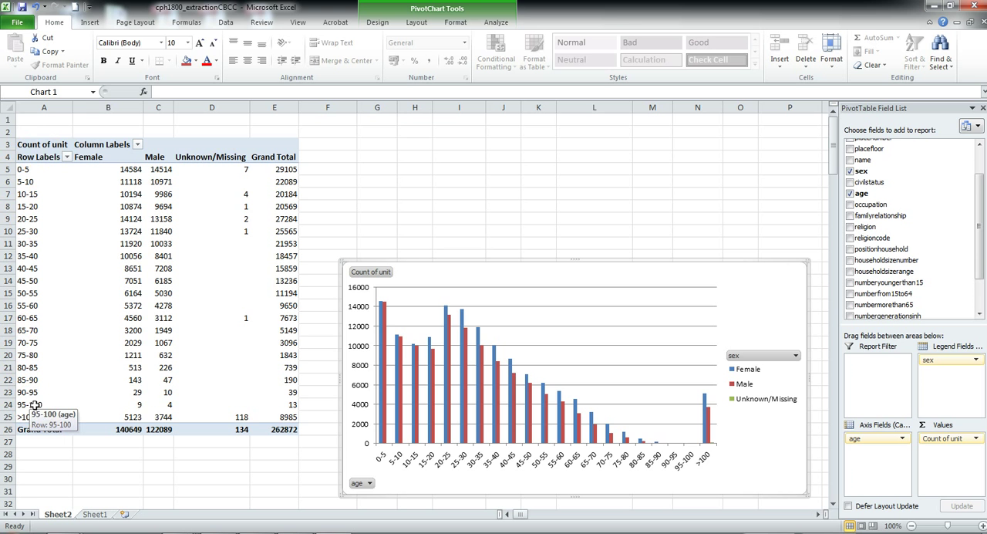
{"action": "left_click", "coordinate": [67, 156]}
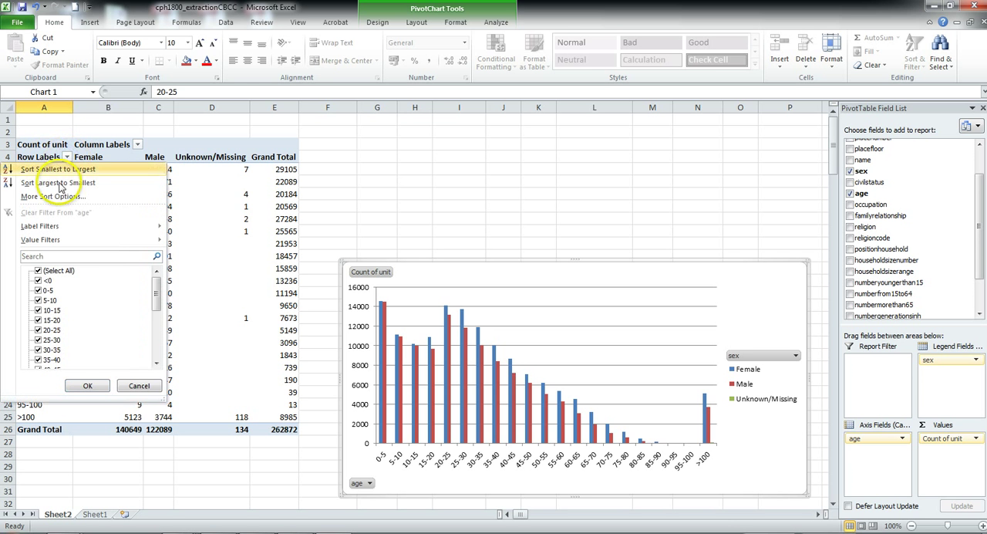
{"action": "left_click_drag", "start_coordinate": [155, 287], "coordinate": [158, 339]}
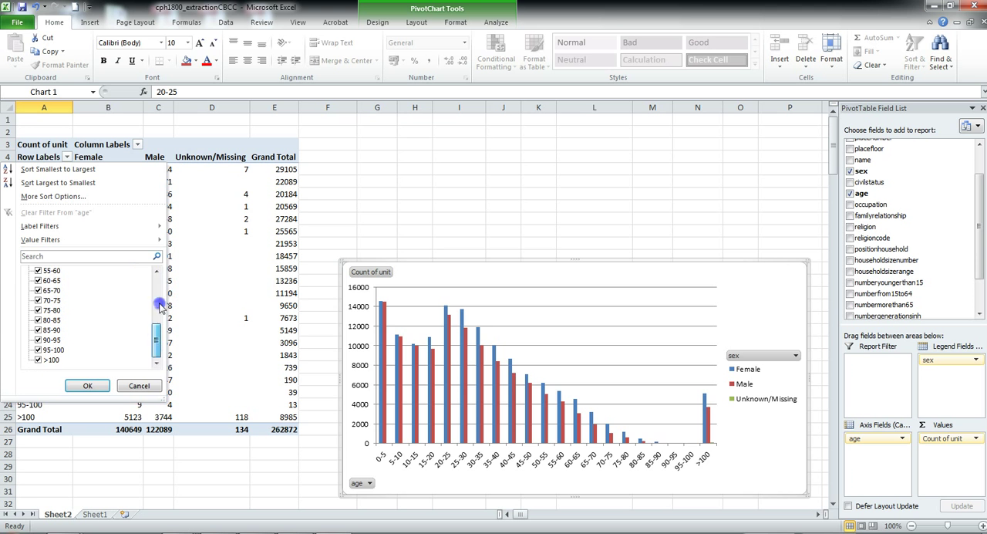
{"action": "left_click_drag", "start_coordinate": [160, 303], "coordinate": [161, 262]}
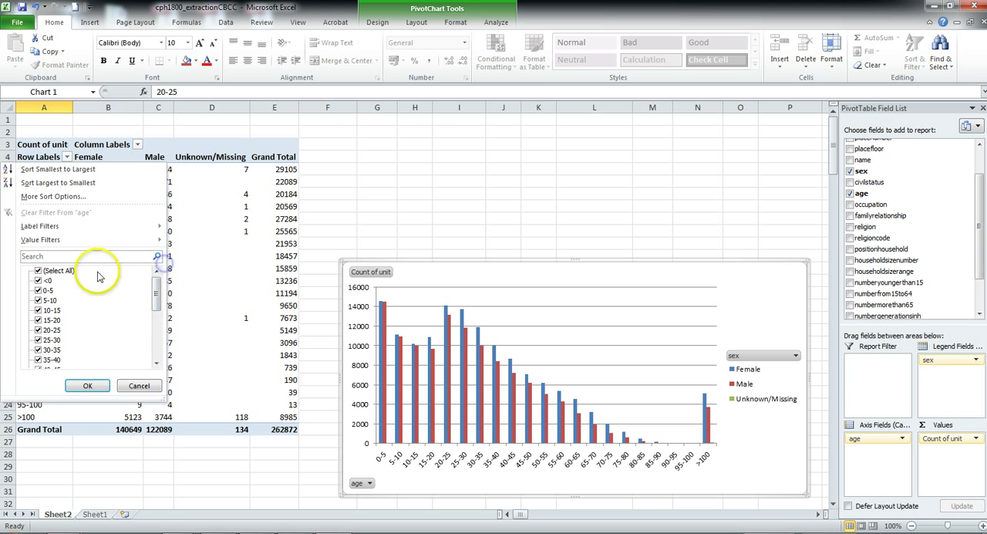
{"action": "left_click", "coordinate": [41, 270]}
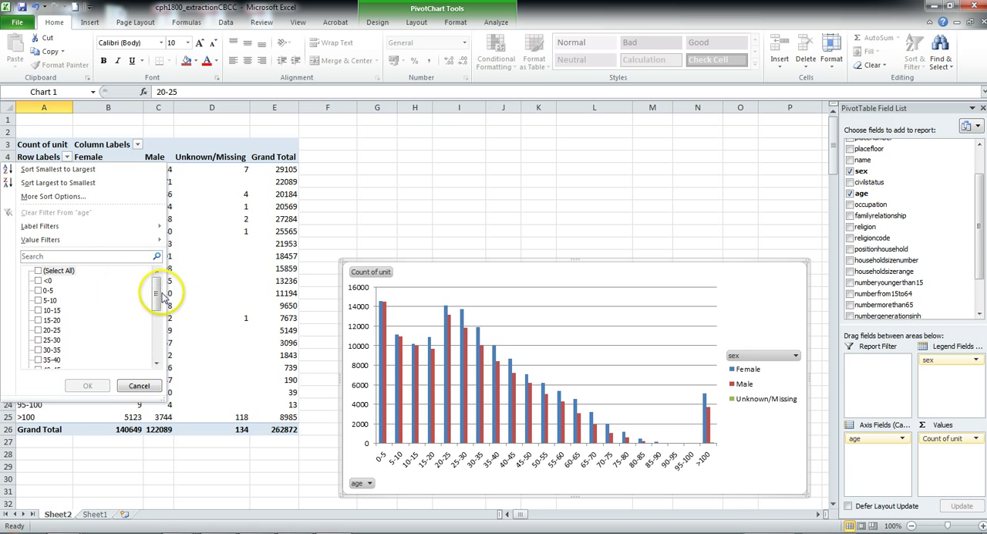
{"action": "mouse_move", "coordinate": [152, 286]}
{"action": "left_mouse_down"}
{"action": "mouse_move", "coordinate": [152, 335]}
{"action": "mouse_move", "coordinate": [162, 274]}
{"action": "left_mouse_up"}
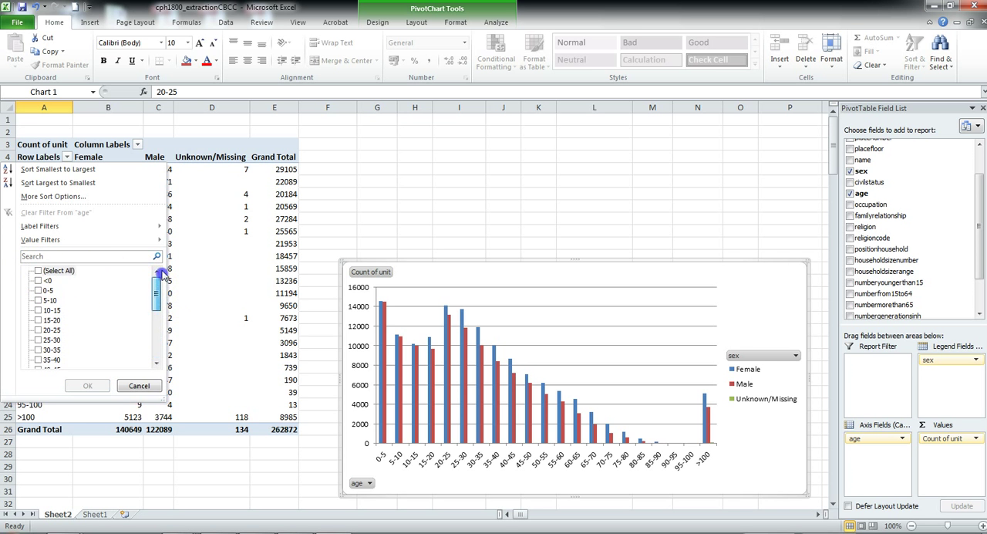
{"action": "left_click", "coordinate": [40, 282]}
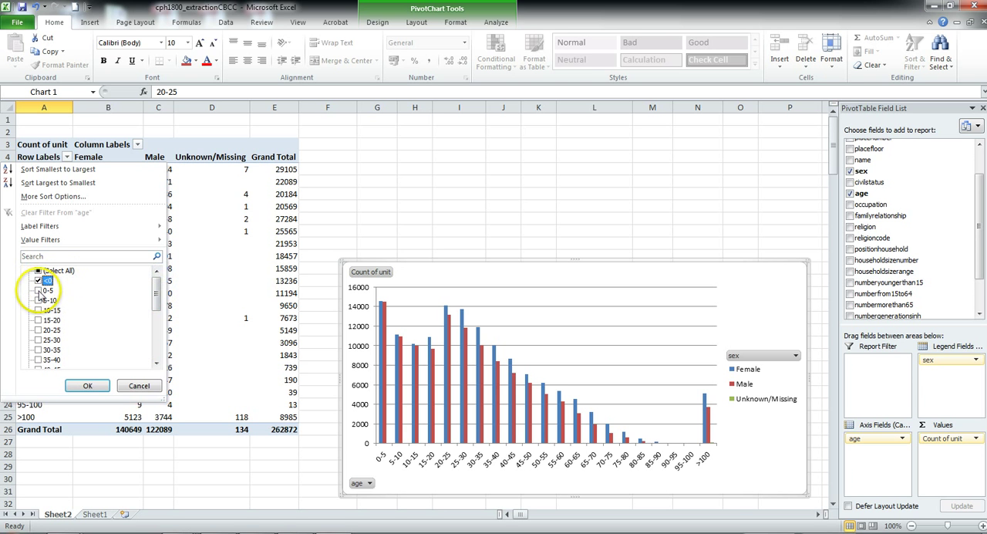
{"action": "left_click", "coordinate": [38, 291]}
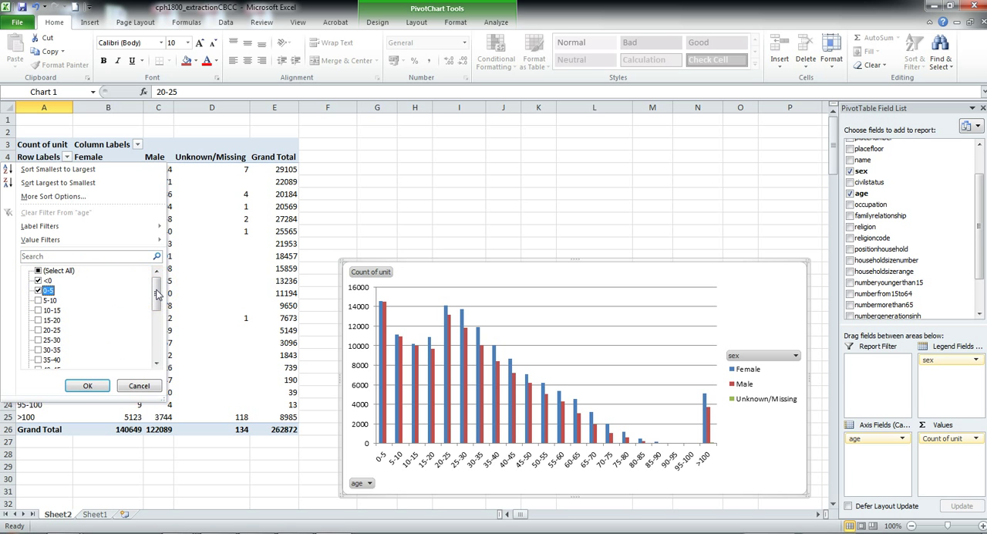
{"action": "left_click", "coordinate": [85, 385]}
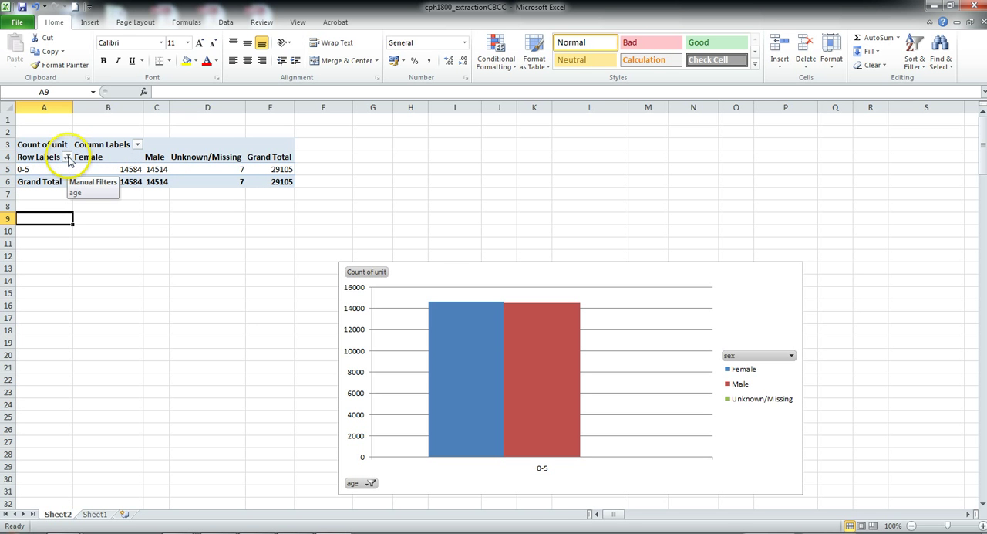
Add the 5-10 and 10-15 groups to the age row filter.
{"action": "left_click", "coordinate": [68, 158]}
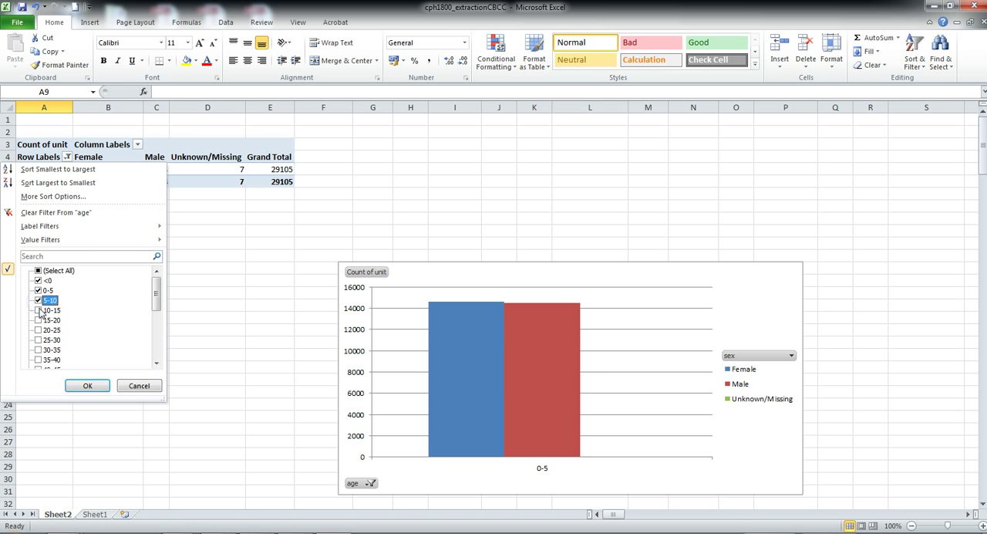
{"action": "left_click", "coordinate": [39, 310]}
{"action": "left_click", "coordinate": [83, 384]}
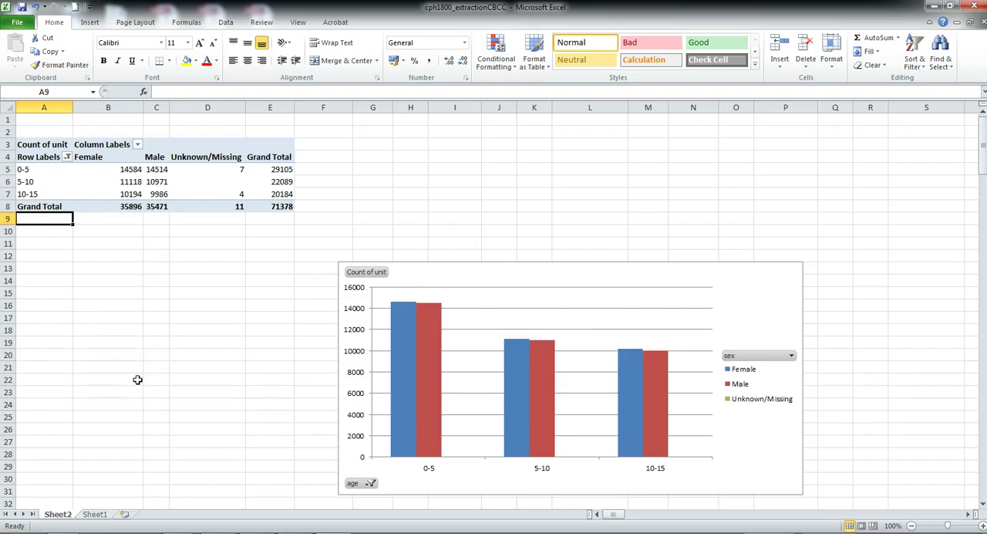
Replace age with religioncode as the row labels field of the pivot table.
{"action": "left_click", "coordinate": [98, 183]}
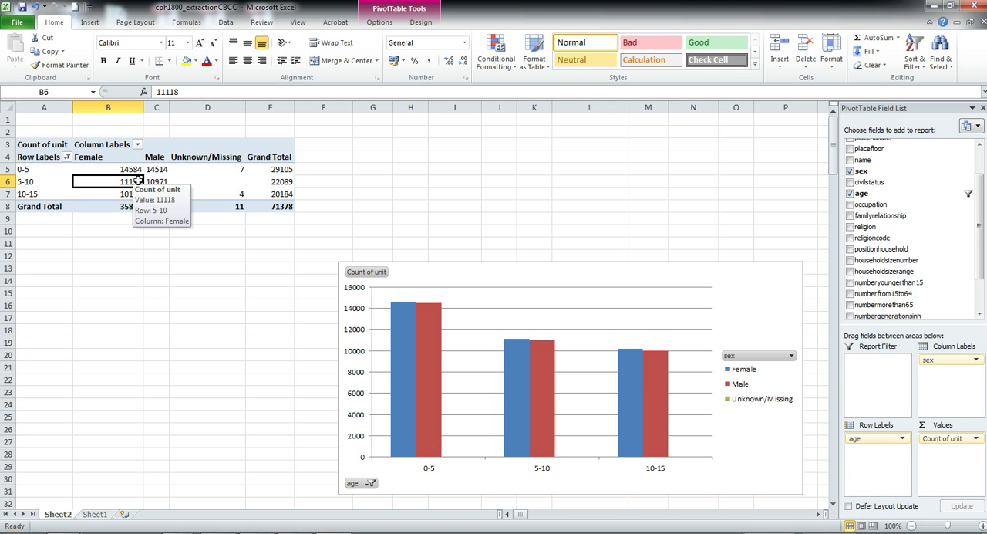
{"action": "left_click_drag", "start_coordinate": [139, 181], "coordinate": [891, 276]}
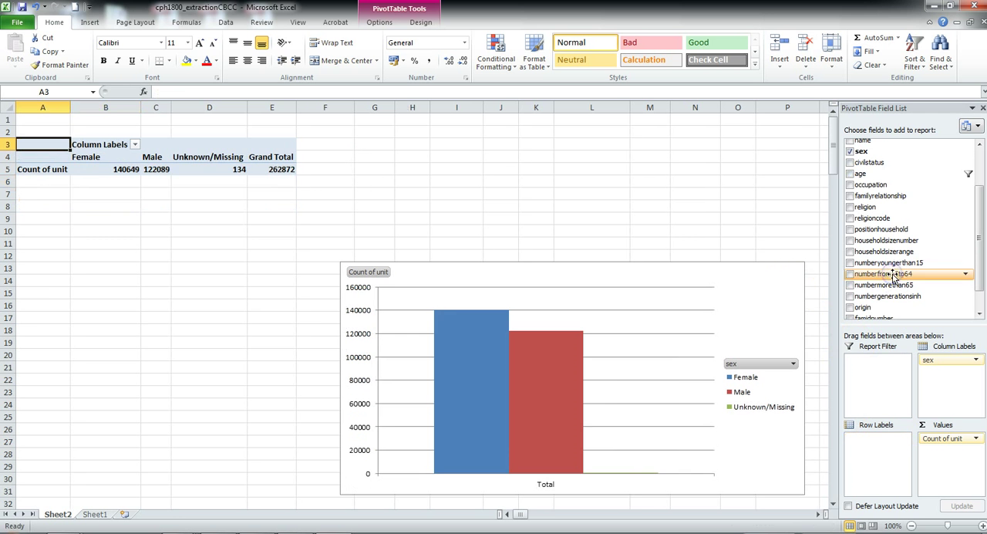
{"action": "left_click_drag", "start_coordinate": [884, 177], "coordinate": [886, 264]}
{"action": "left_click_drag", "start_coordinate": [875, 208], "coordinate": [877, 457]}
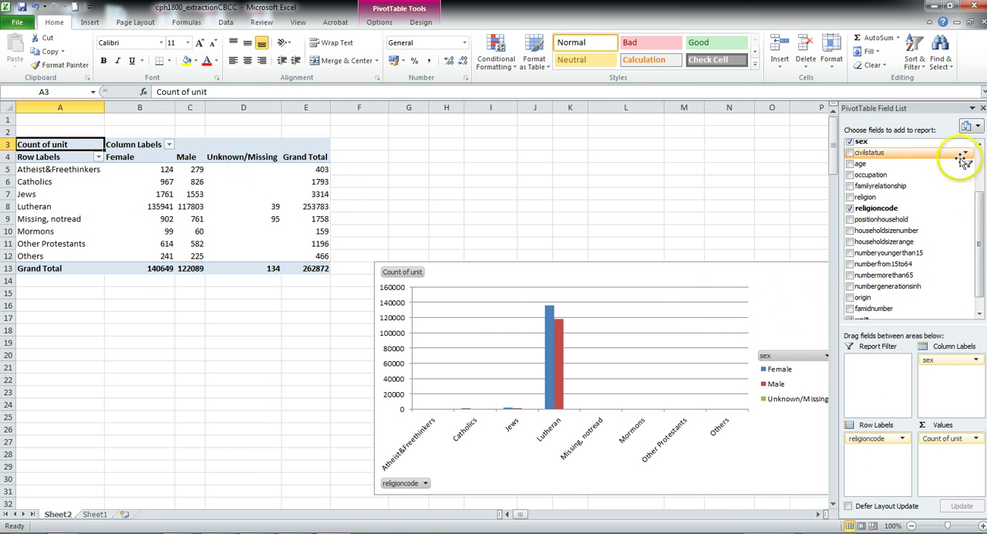
Add age as a report filter and set it to include all age groups.
{"action": "mouse_move", "coordinate": [976, 232]}
{"action": "left_mouse_down"}
{"action": "mouse_move", "coordinate": [983, 239]}
{"action": "mouse_move", "coordinate": [982, 219]}
{"action": "left_mouse_up"}
{"action": "left_click_drag", "start_coordinate": [861, 178], "coordinate": [876, 385]}
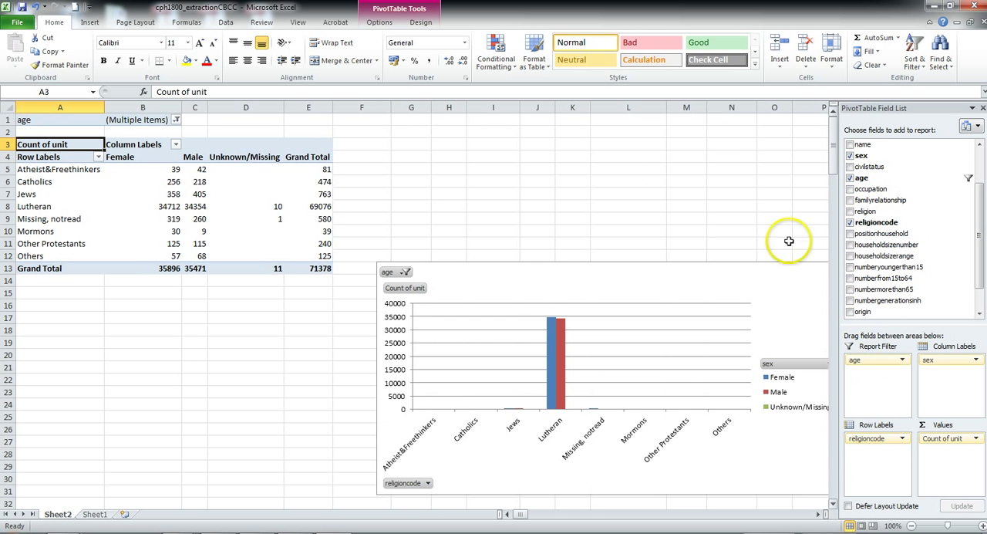
{"action": "left_click", "coordinate": [176, 121]}
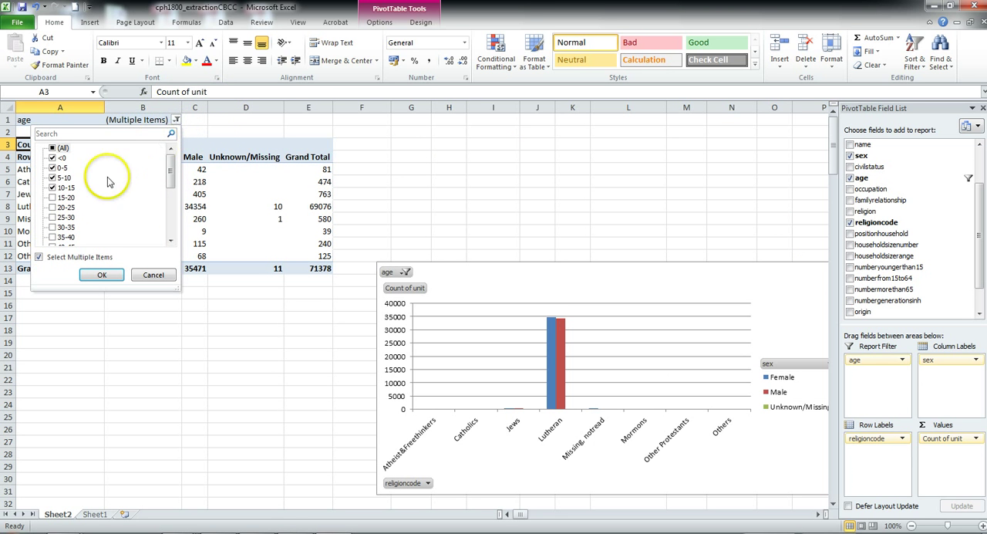
{"action": "left_click", "coordinate": [54, 149]}
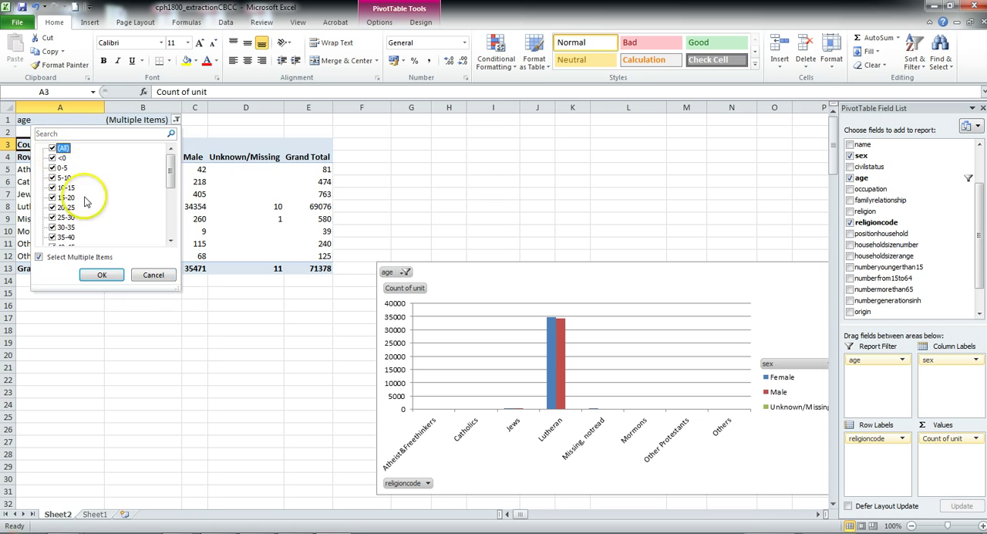
{"action": "left_click", "coordinate": [114, 275]}
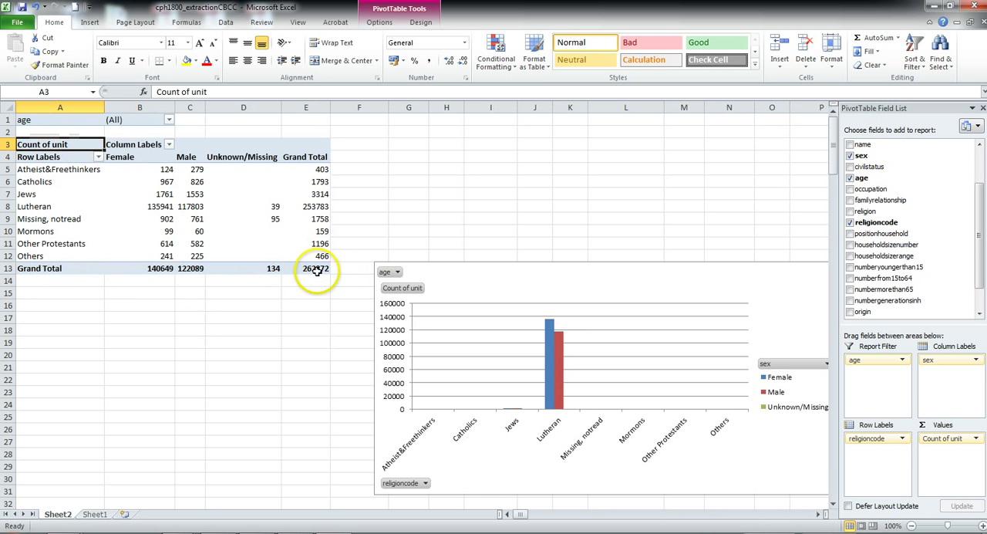
Restrict the age report filter to the <0, 0-5 and 5-10 groups.
{"action": "left_click", "coordinate": [169, 119]}
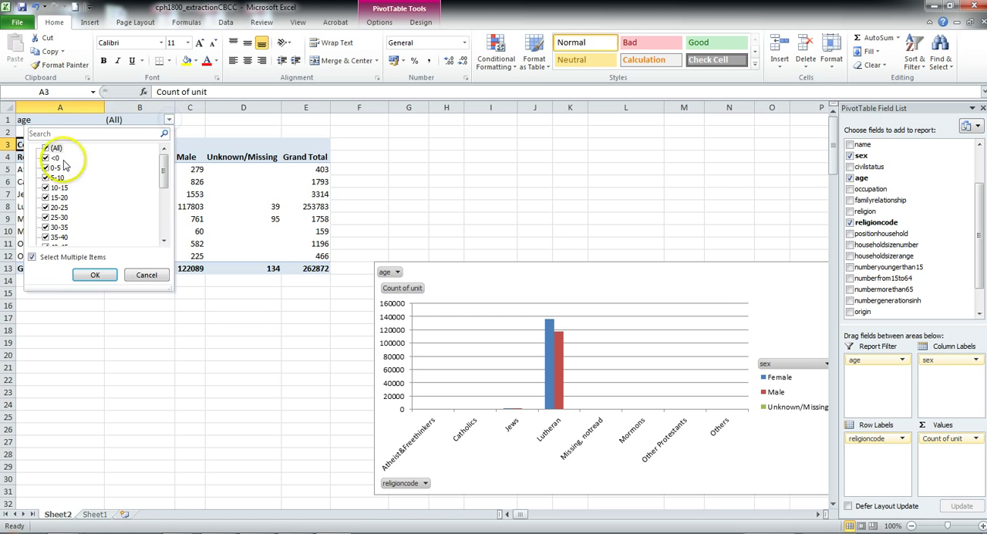
{"action": "left_click", "coordinate": [45, 148]}
{"action": "left_click", "coordinate": [45, 158]}
{"action": "left_click", "coordinate": [46, 167]}
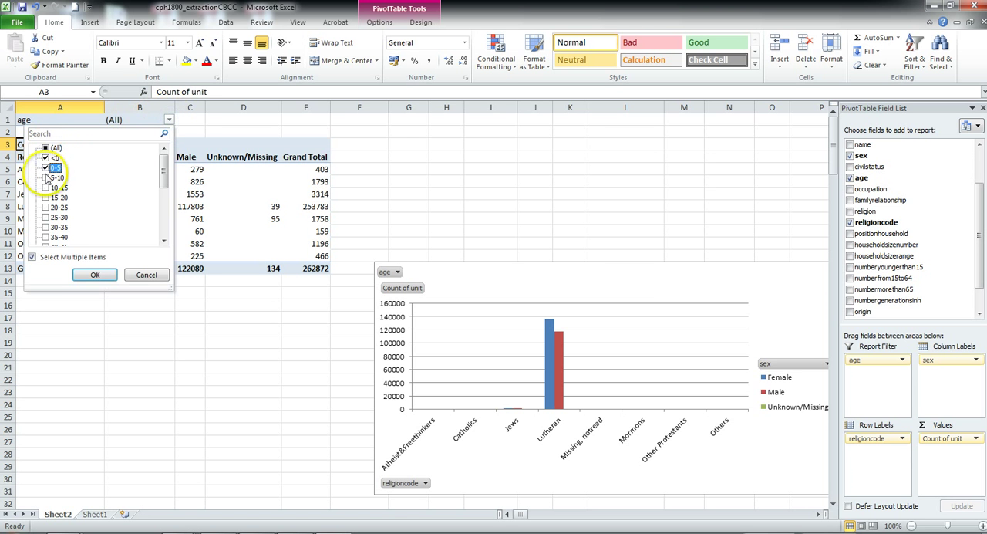
{"action": "left_click", "coordinate": [46, 178]}
{"action": "left_click", "coordinate": [93, 276]}
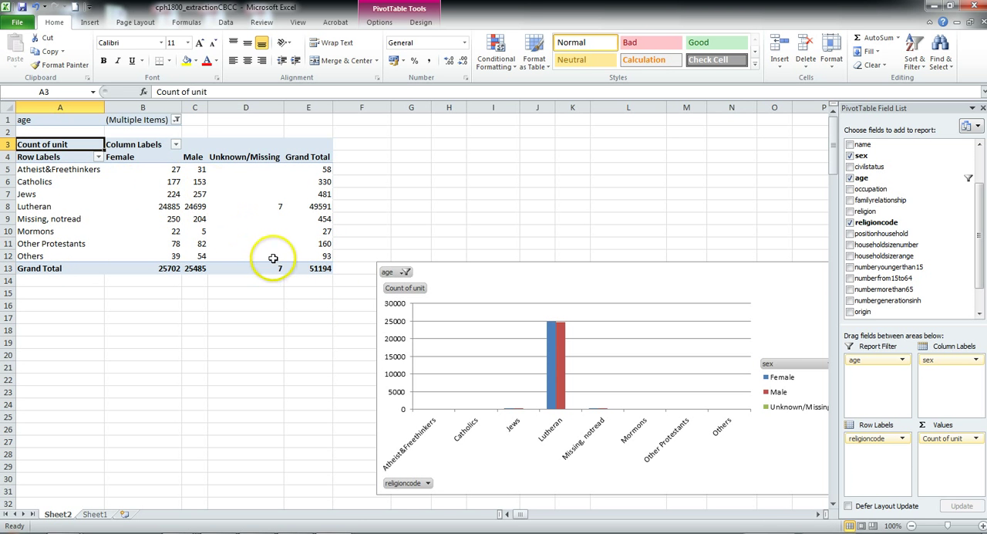
Add civilstatus as a second report filter and set it to Ugift.
{"action": "left_click", "coordinate": [176, 122]}
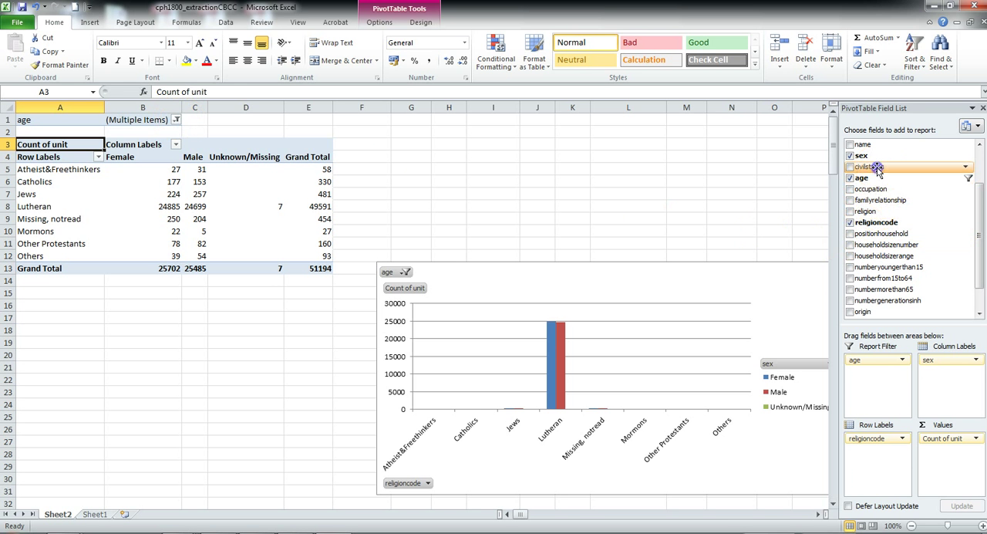
{"action": "left_click_drag", "start_coordinate": [875, 166], "coordinate": [870, 383]}
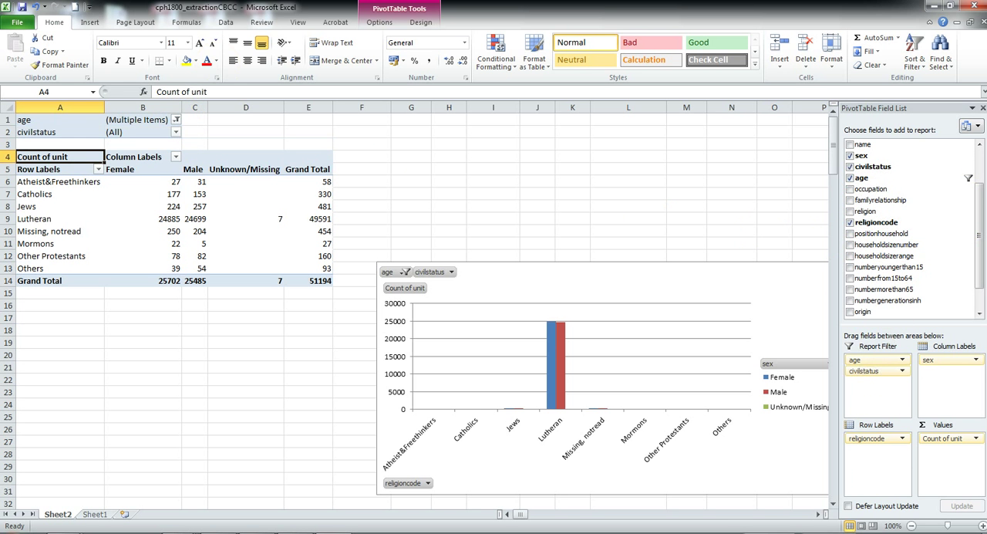
{"action": "left_click", "coordinate": [176, 132]}
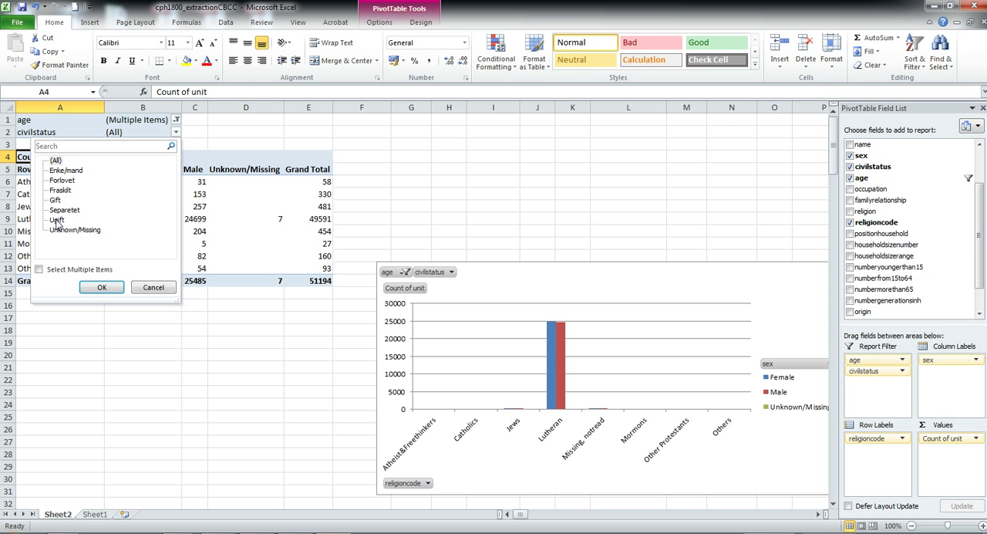
{"action": "left_click", "coordinate": [107, 287]}
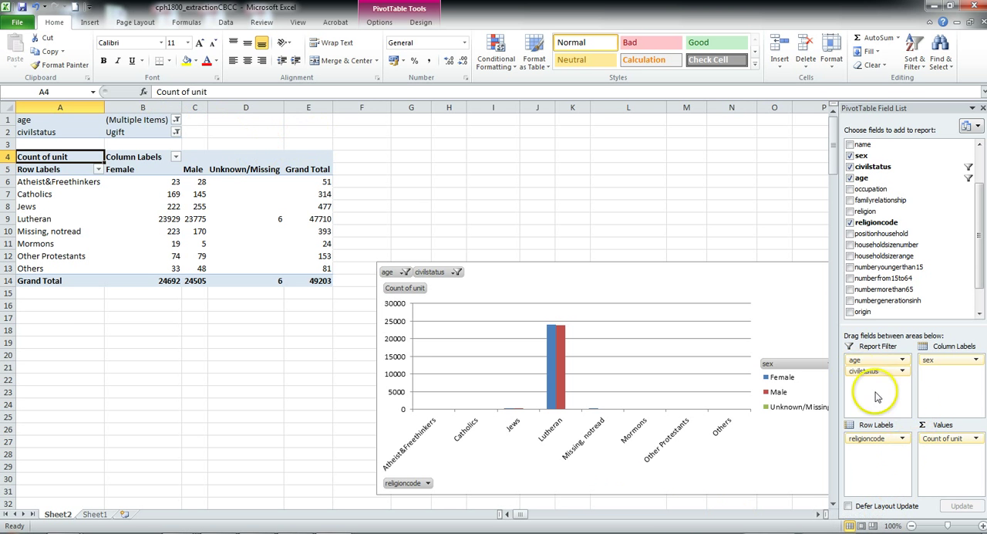
{"action": "left_click_drag", "start_coordinate": [856, 359], "coordinate": [848, 386]}
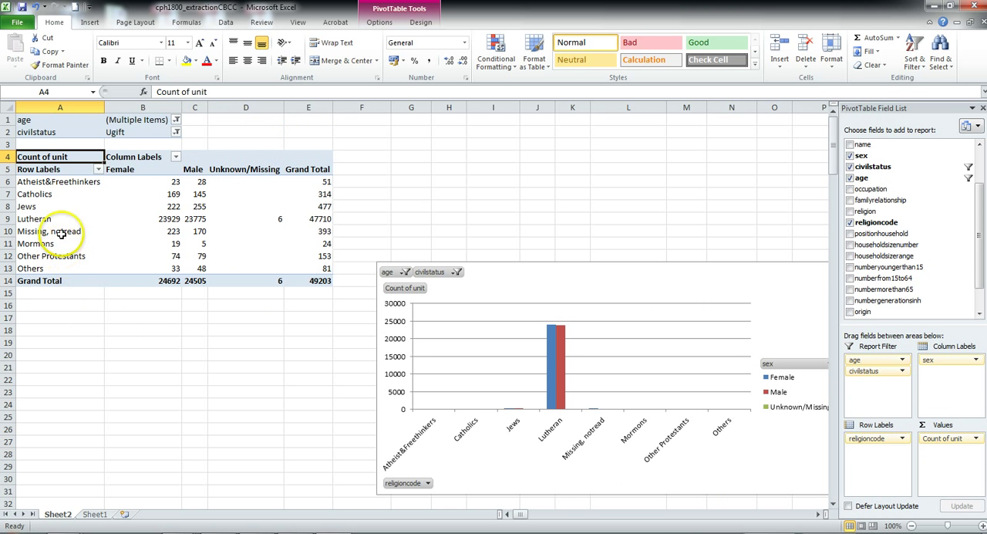
Filter the religioncode row labels to show only Mormons.
{"action": "left_click", "coordinate": [98, 169]}
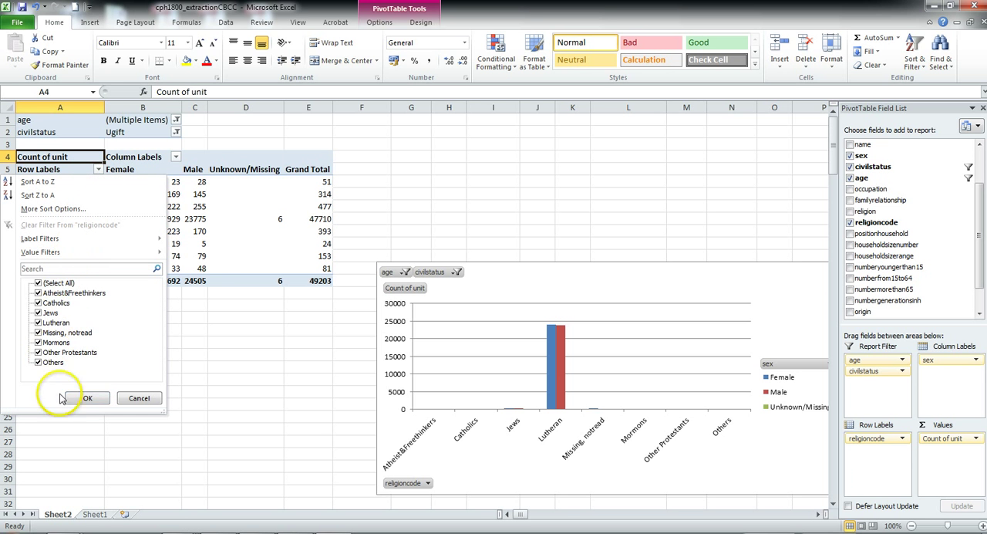
{"action": "left_click", "coordinate": [37, 283]}
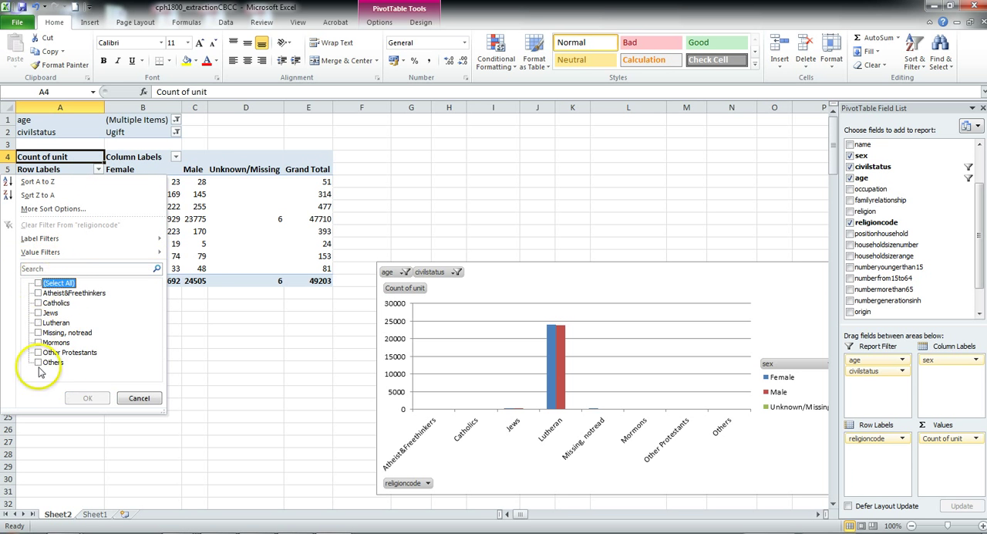
{"action": "left_click", "coordinate": [38, 342]}
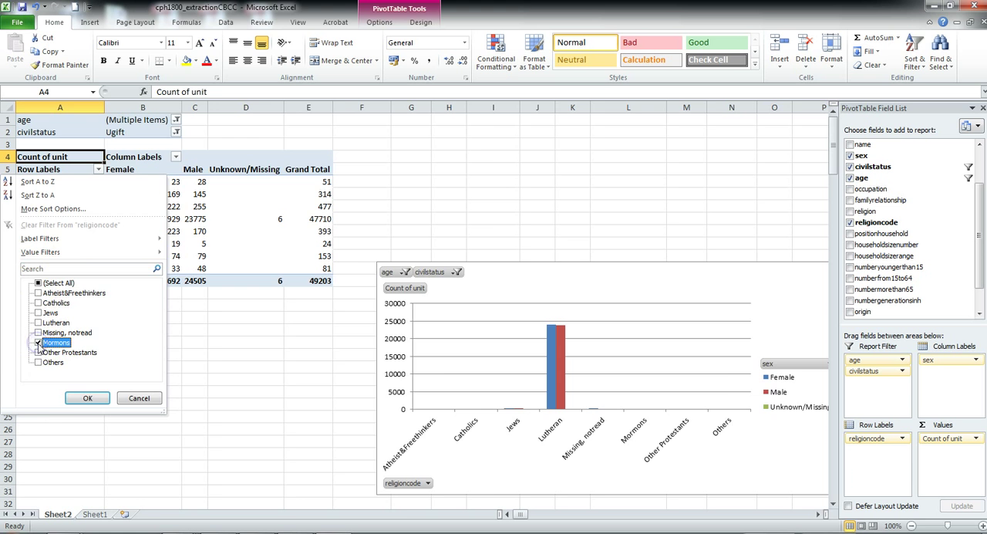
{"action": "left_click", "coordinate": [88, 398]}
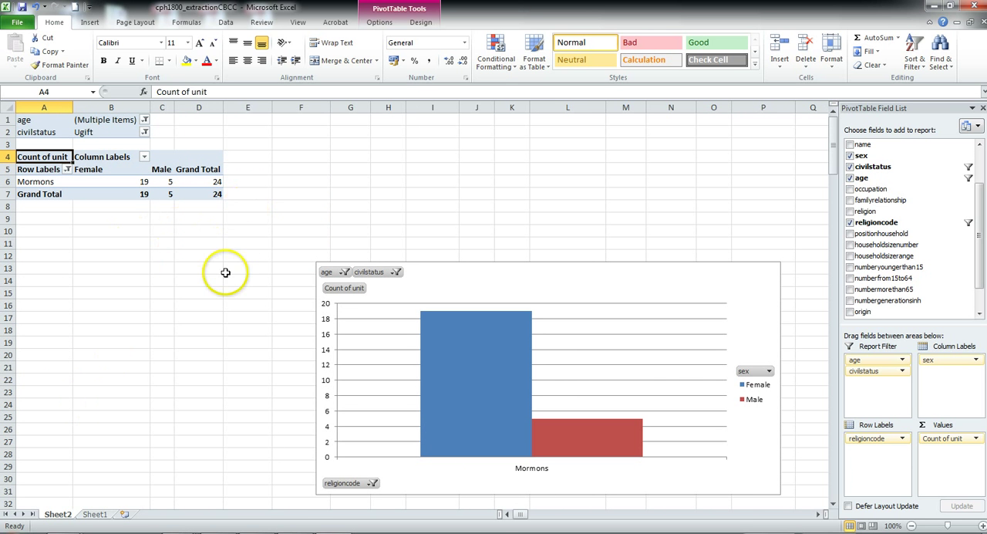